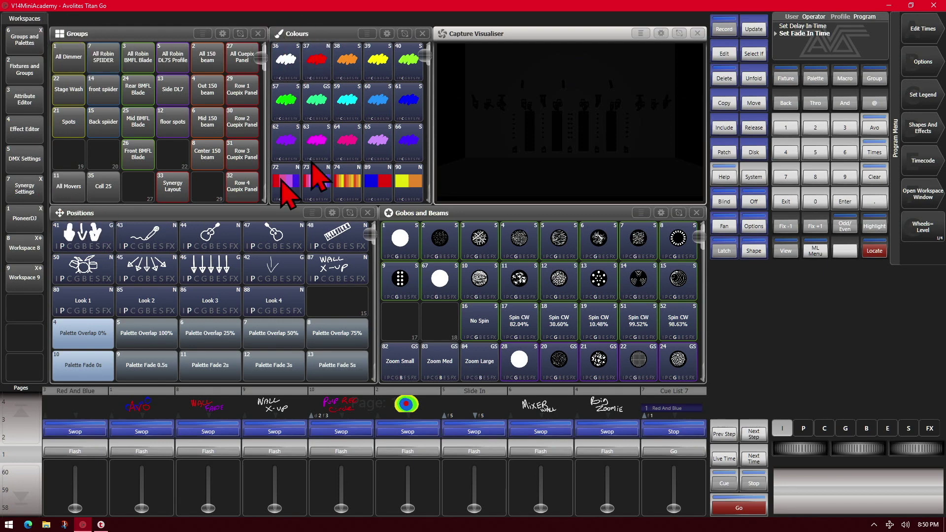
Step: Bring up the Virtual Faders workspace window for inspection and close it again
{"action": "left_click", "coordinate": [931, 199]}
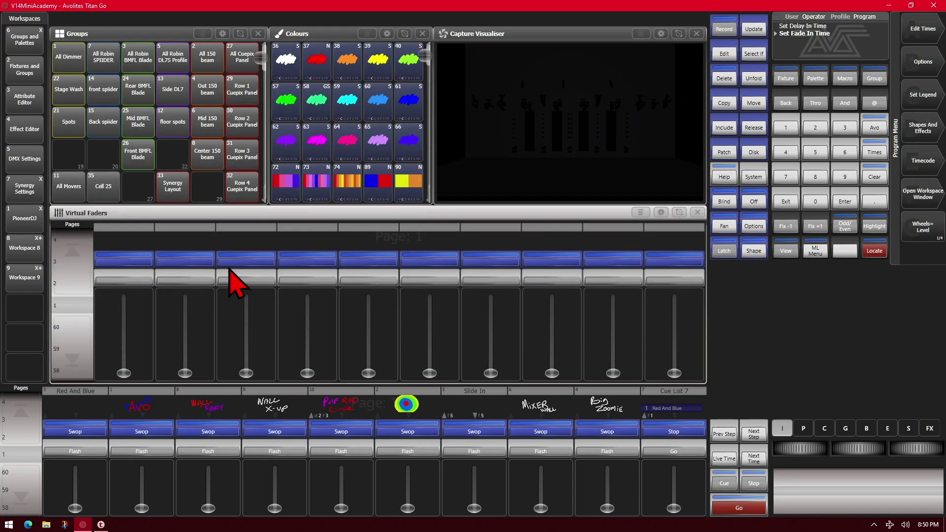
{"action": "left_click", "coordinate": [698, 214]}
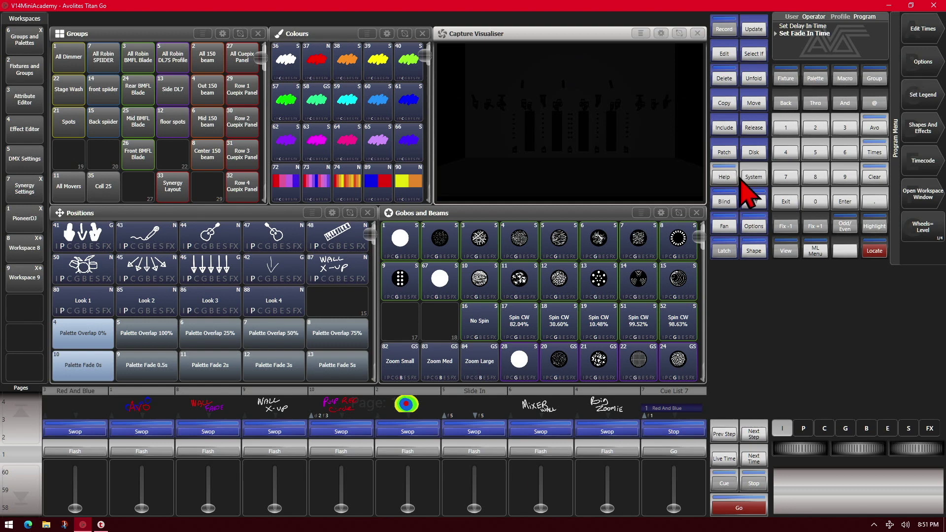
Step: Inspect the playback options of the Slide In cue and leave them without changes
{"action": "left_click", "coordinate": [750, 228]}
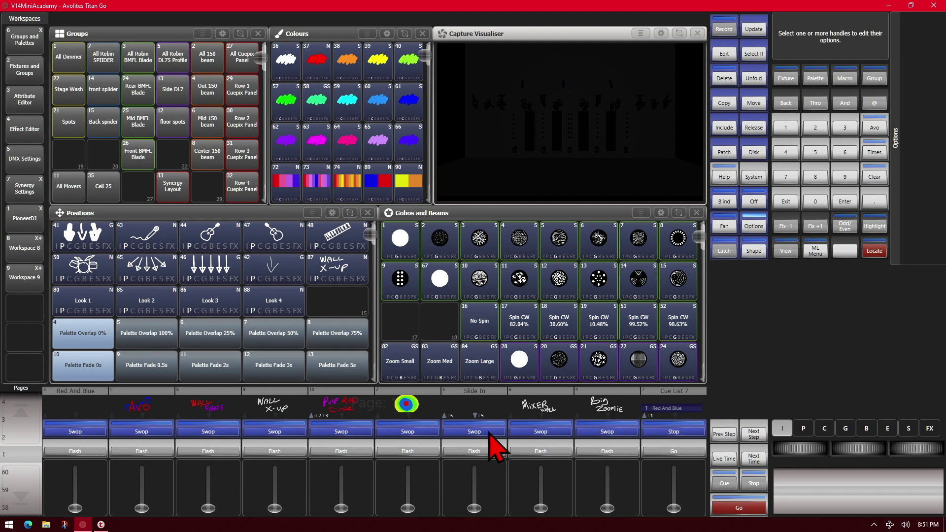
{"action": "left_click", "coordinate": [473, 432]}
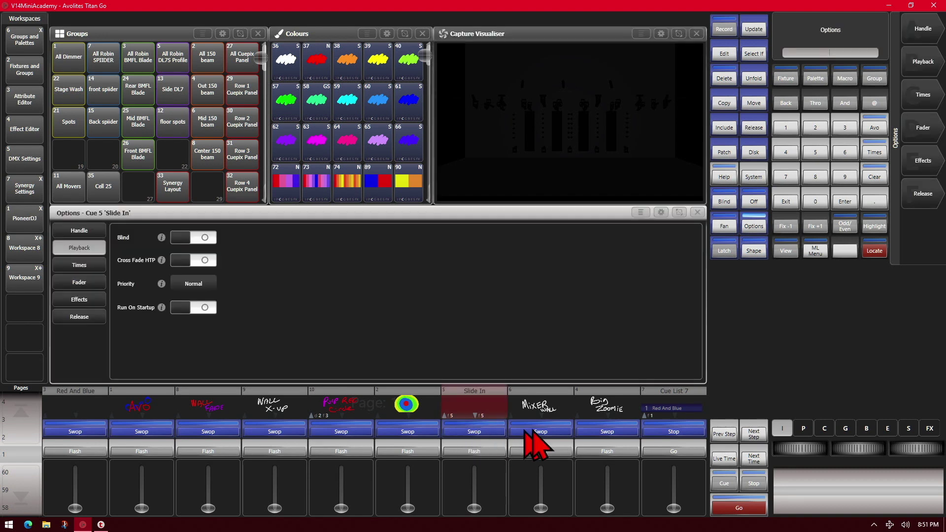
{"action": "left_click", "coordinate": [754, 222]}
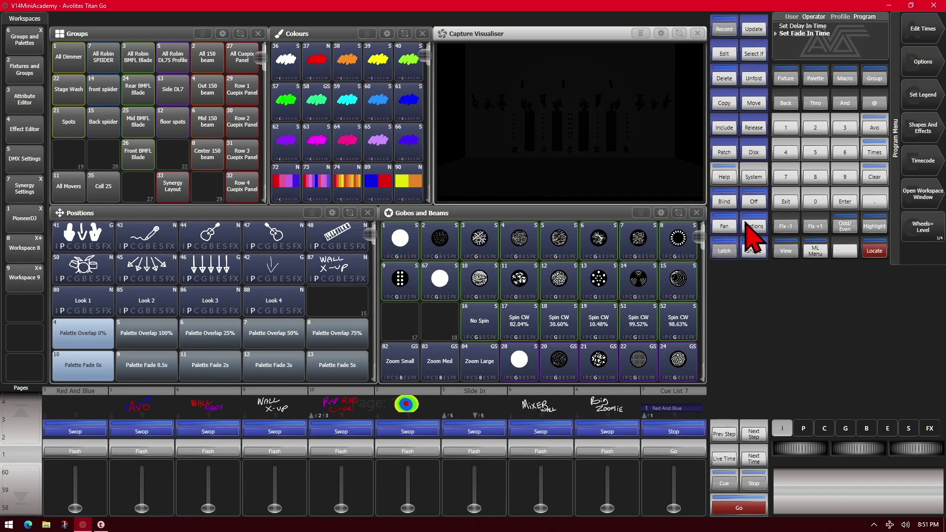
Step: View the key profiles available for binding to Cue 6 and exit without assigning one
{"action": "left_click", "coordinate": [747, 225]}
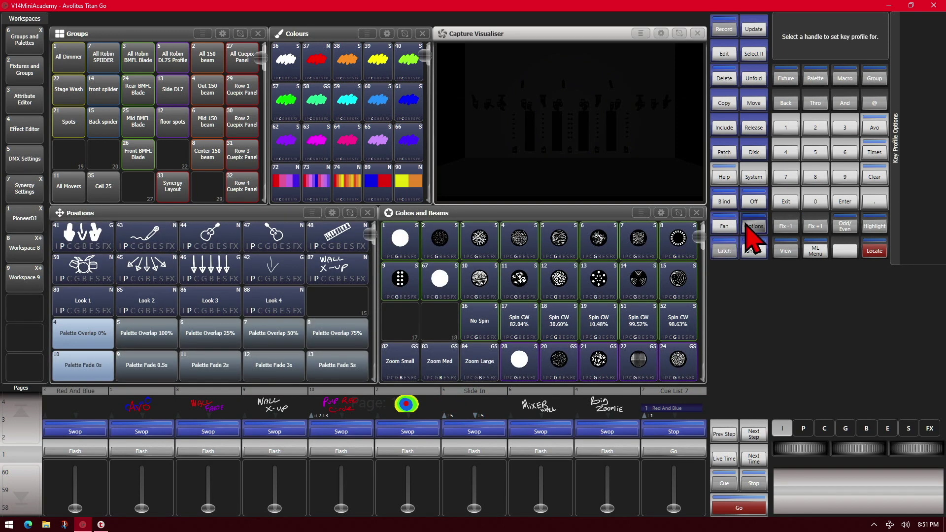
{"action": "left_click", "coordinate": [549, 417]}
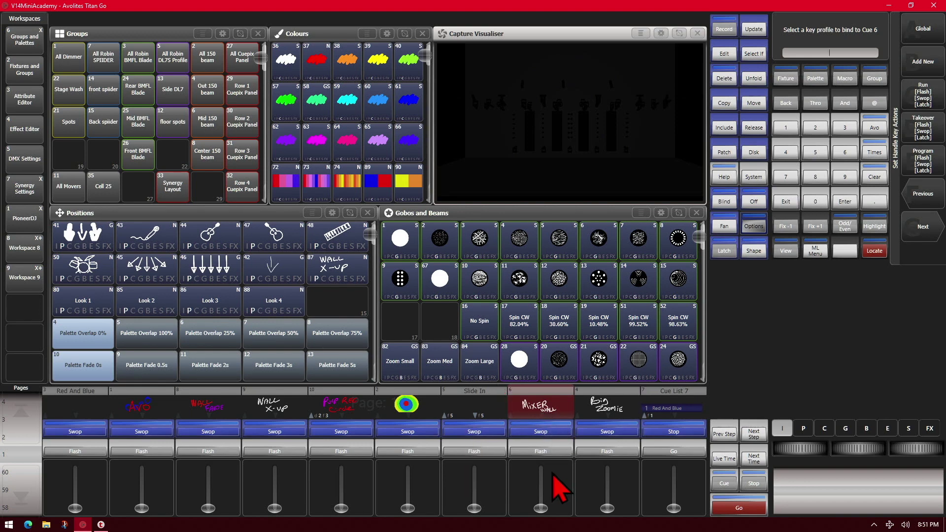
{"action": "left_click", "coordinate": [785, 203]}
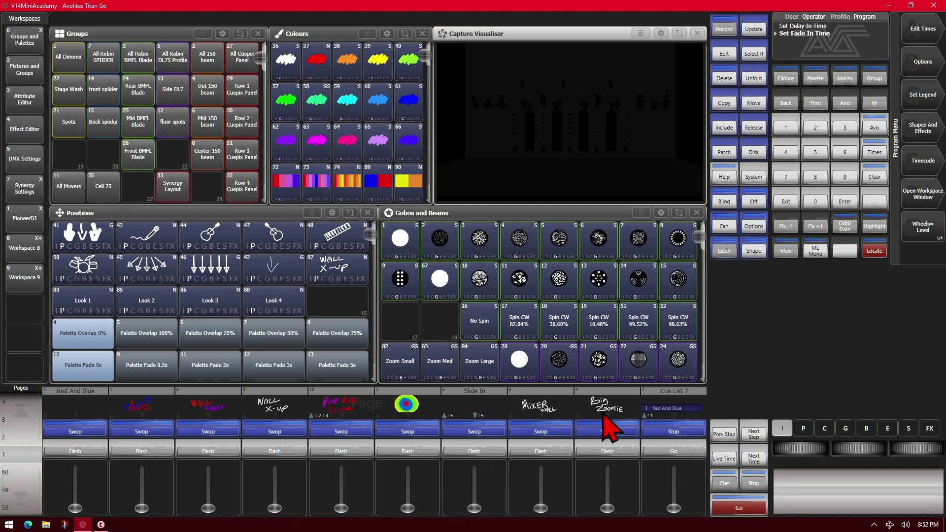
Step: Bind a key profile to Cue 4 that gives its handle Tap Tempo and Timed Flash keys
{"action": "left_click", "coordinate": [591, 433]}
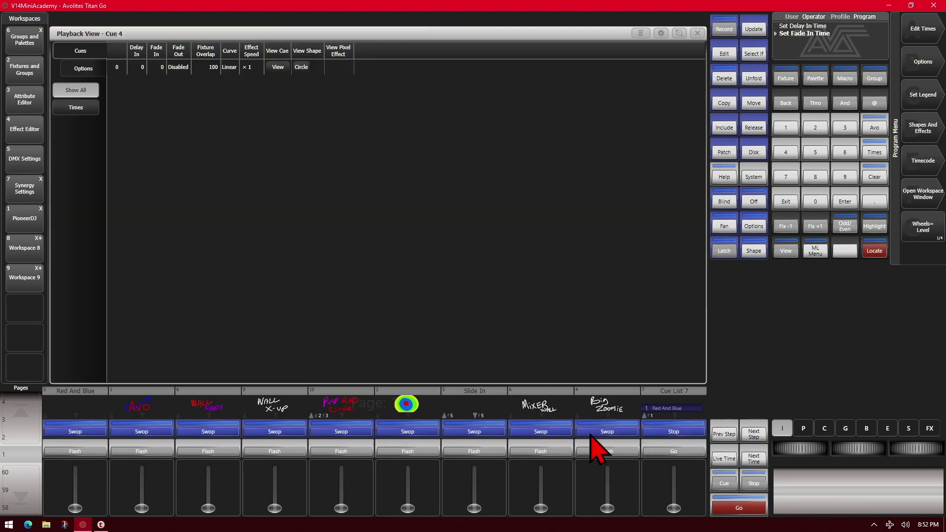
{"action": "left_click", "coordinate": [697, 34]}
{"action": "left_click", "coordinate": [754, 226]}
{"action": "left_click", "coordinate": [608, 411]}
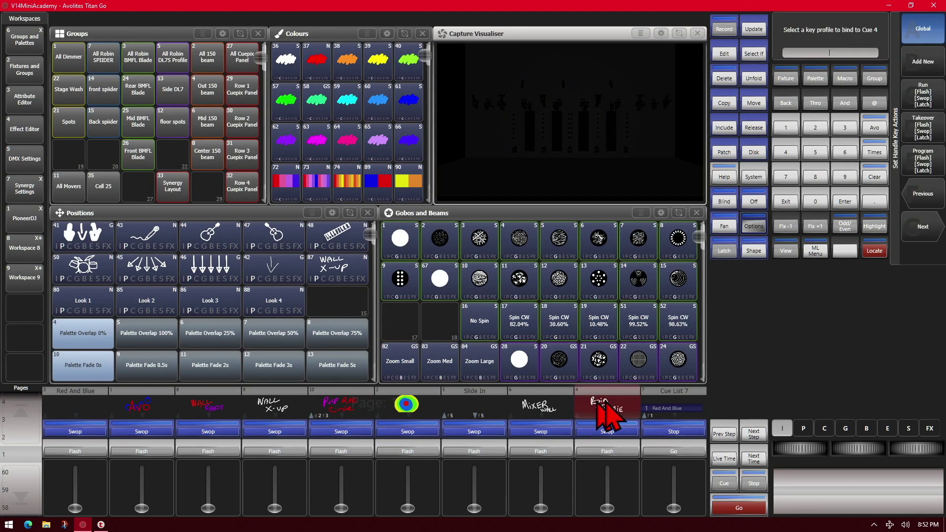
{"action": "left_click", "coordinate": [932, 227]}
{"action": "left_click", "coordinate": [921, 74]}
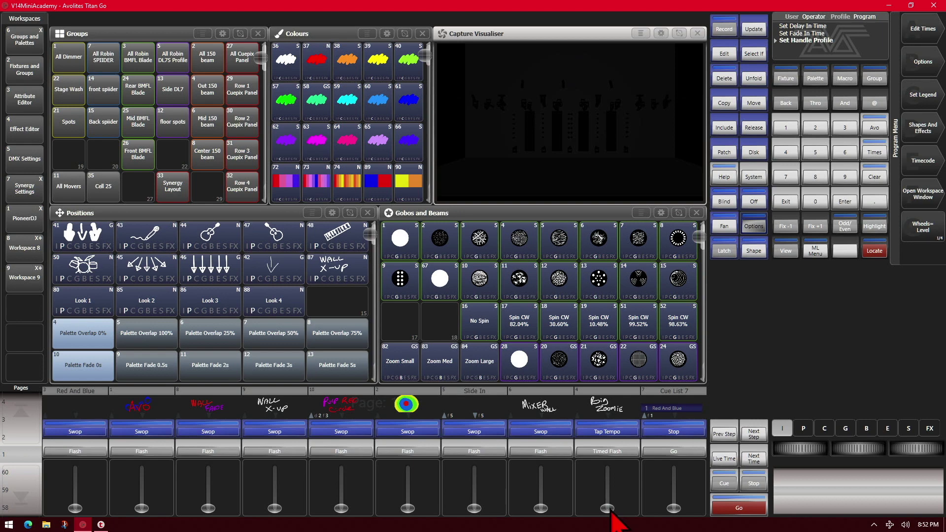
Step: Run Cue 4 at full level while switching the playback pages to 2, 3 and back to 1, then fade it out
{"action": "left_click_drag", "start_coordinate": [612, 511], "coordinate": [611, 439]}
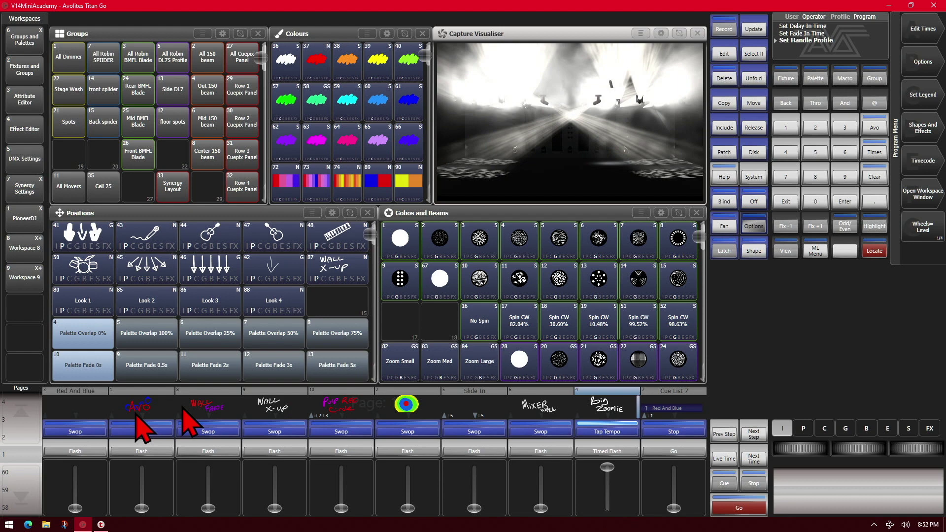
{"action": "left_click", "coordinate": [30, 428]}
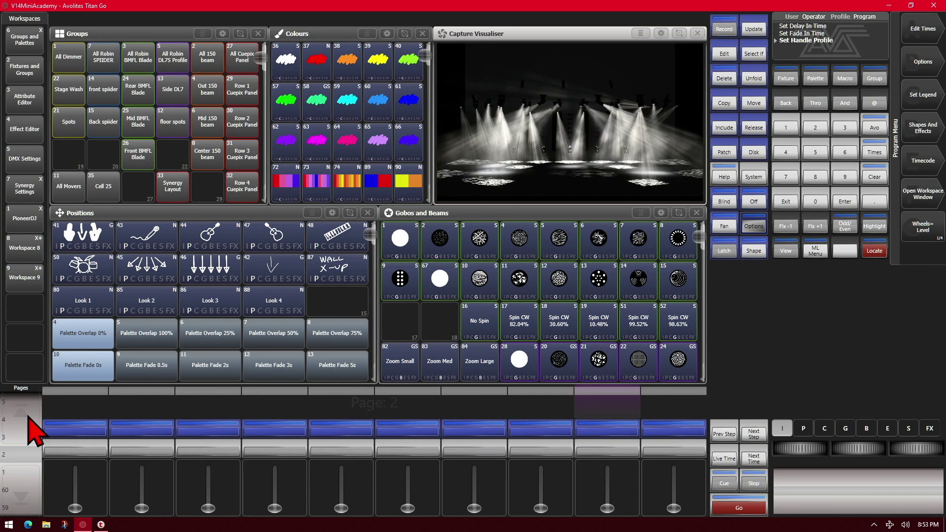
{"action": "left_click", "coordinate": [22, 437]}
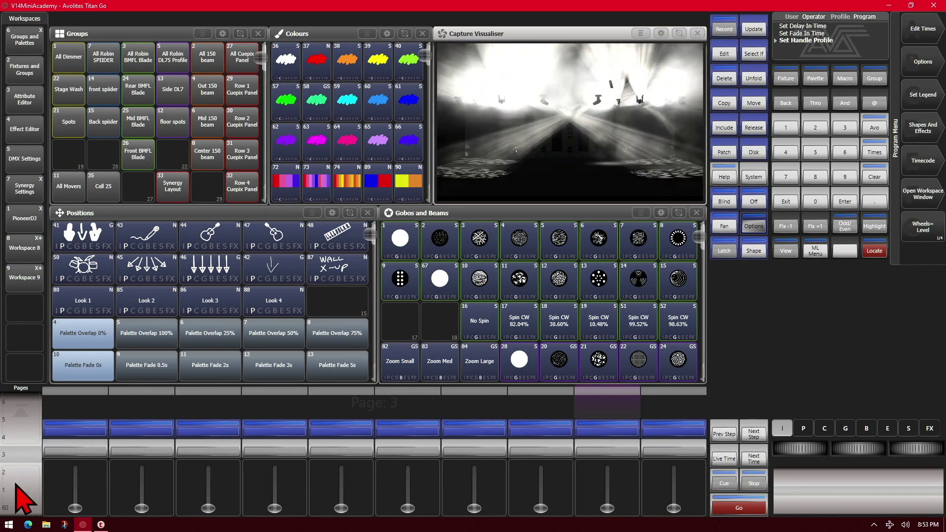
{"action": "left_click", "coordinate": [22, 490]}
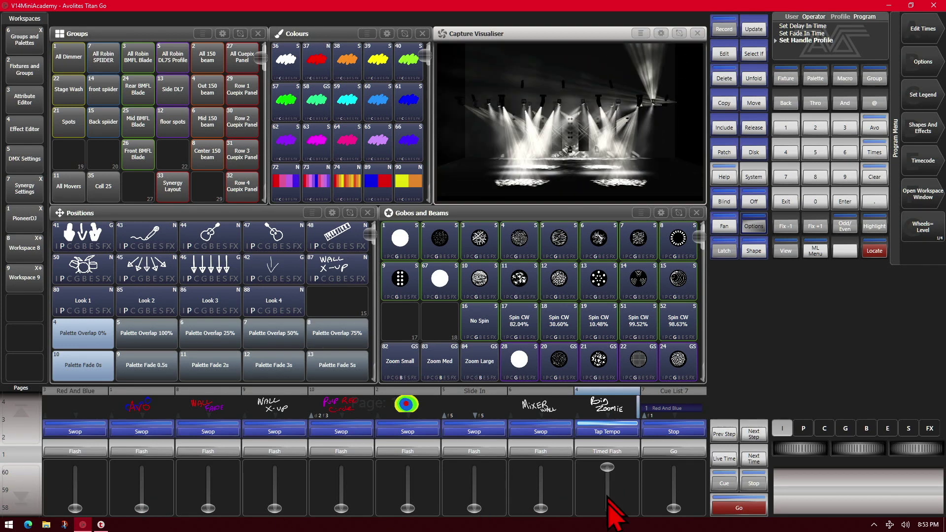
{"action": "left_click_drag", "start_coordinate": [607, 497], "coordinate": [607, 508]}
{"action": "mouse_move", "coordinate": [208, 507]}
{"action": "left_mouse_down"}
{"action": "mouse_move", "coordinate": [209, 468]}
{"action": "mouse_move", "coordinate": [208, 508]}
{"action": "left_mouse_up"}
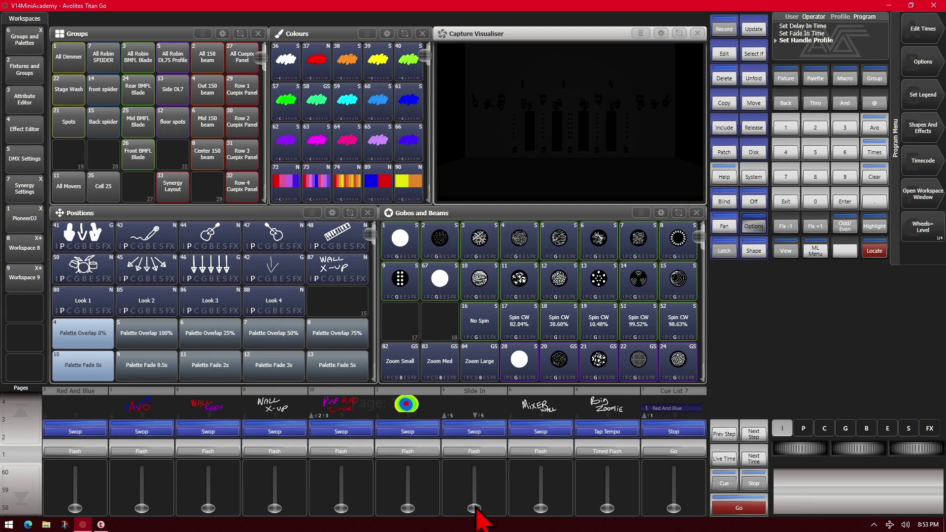
Step: Play the Slide In cue and Cue 10 at full level one after the other, fading each back out
{"action": "left_click_drag", "start_coordinate": [475, 511], "coordinate": [473, 437]}
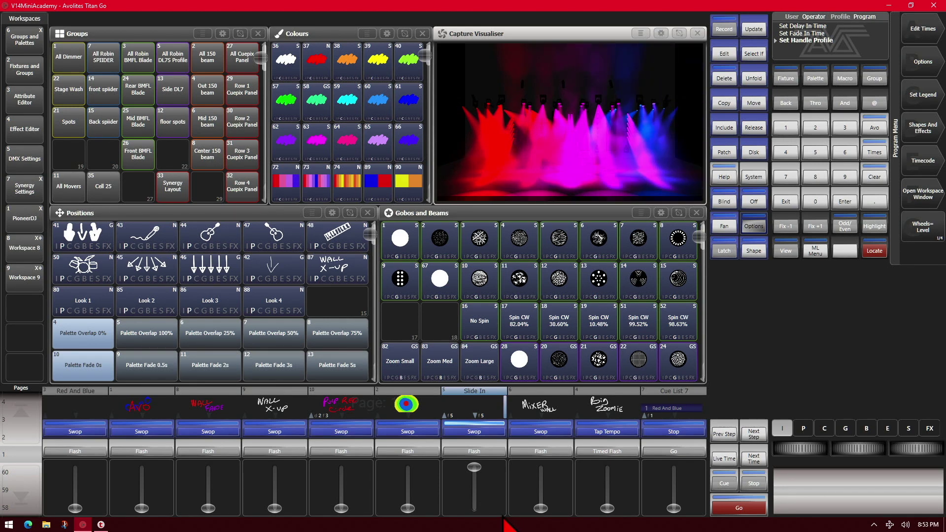
{"action": "left_click_drag", "start_coordinate": [476, 467], "coordinate": [474, 530]}
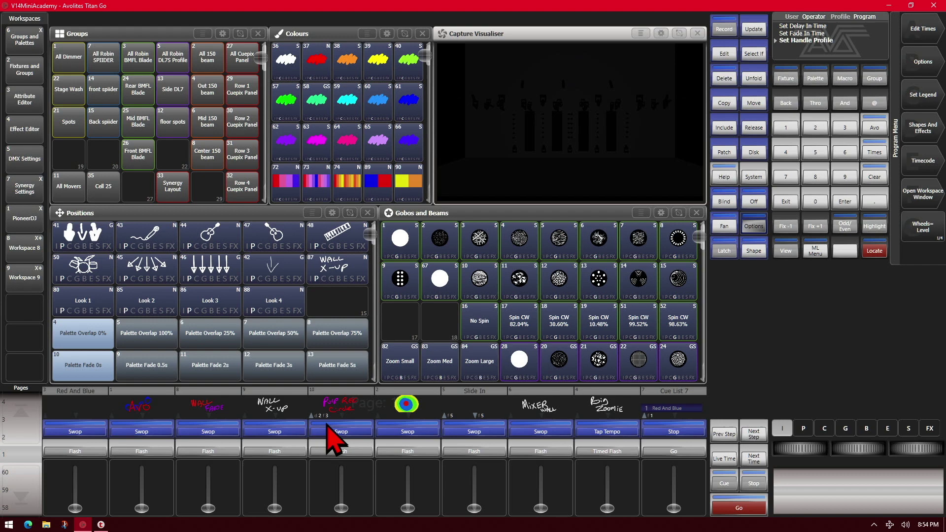
{"action": "left_click_drag", "start_coordinate": [341, 509], "coordinate": [343, 468]}
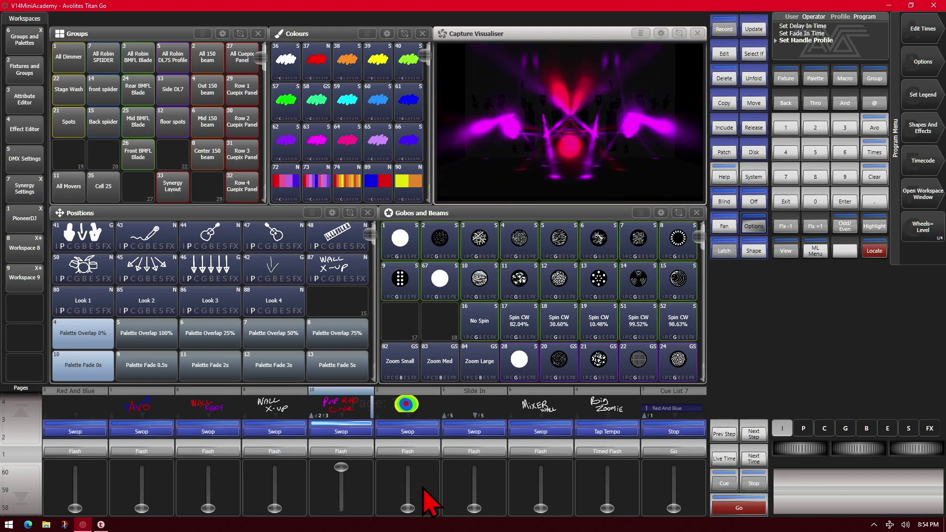
{"action": "left_click_drag", "start_coordinate": [340, 469], "coordinate": [341, 508]}
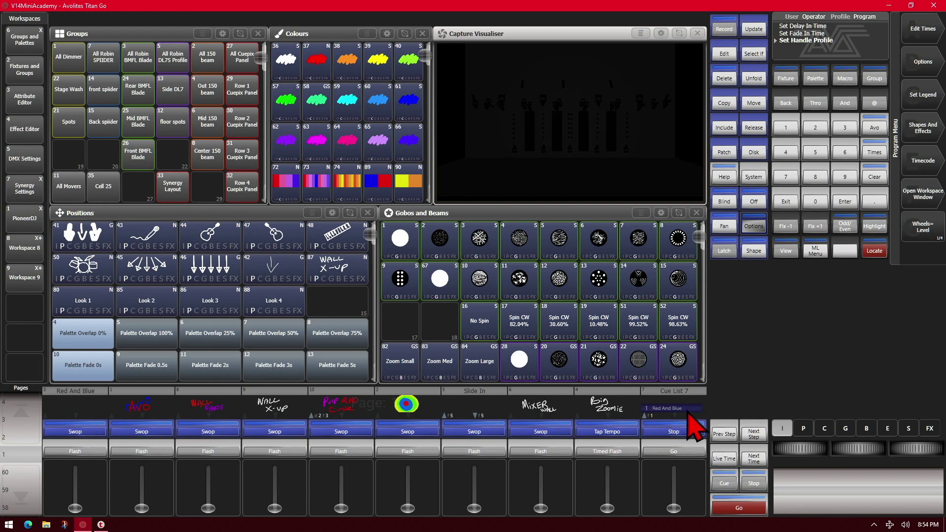
Step: Play Cue List 7 at full level, advance it from Red And Blue to step 4, Slide In, and fade it out
{"action": "left_click_drag", "start_coordinate": [674, 508], "coordinate": [673, 433]}
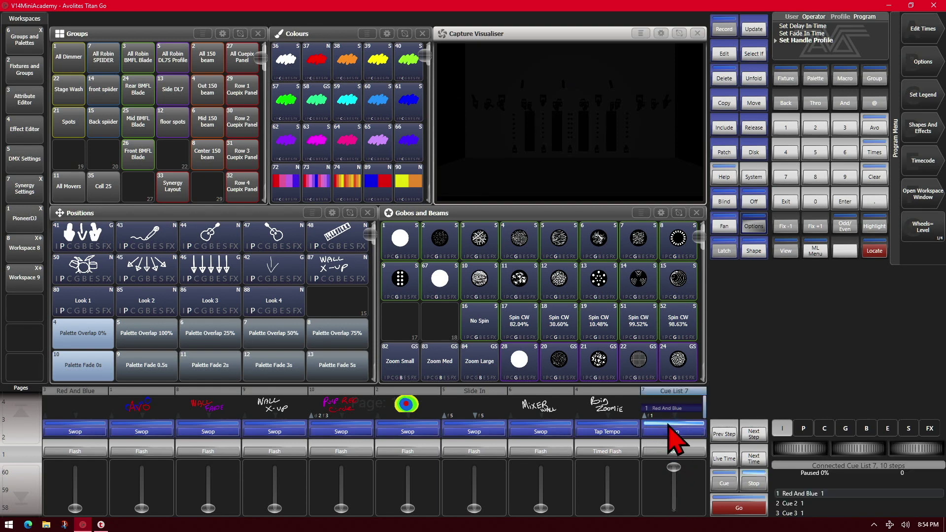
{"action": "left_click", "coordinate": [739, 509]}
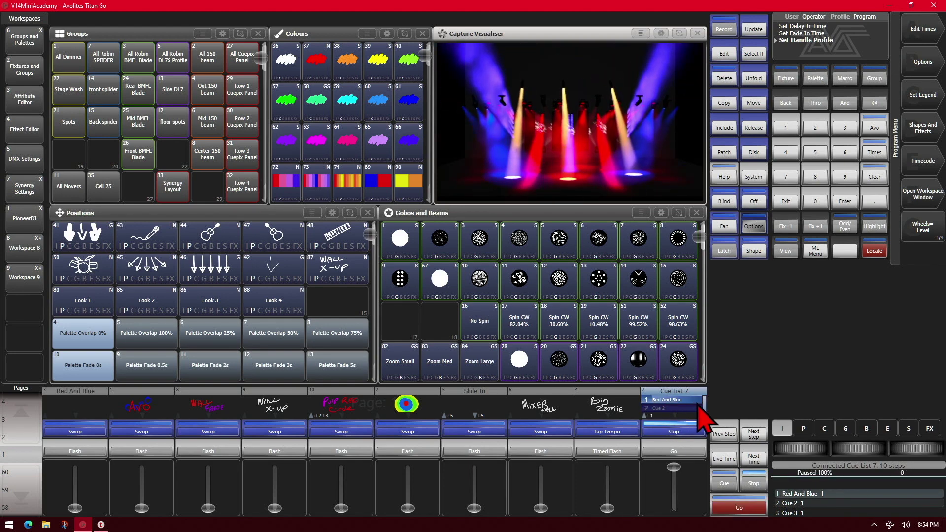
{"action": "left_click", "coordinate": [738, 507]}
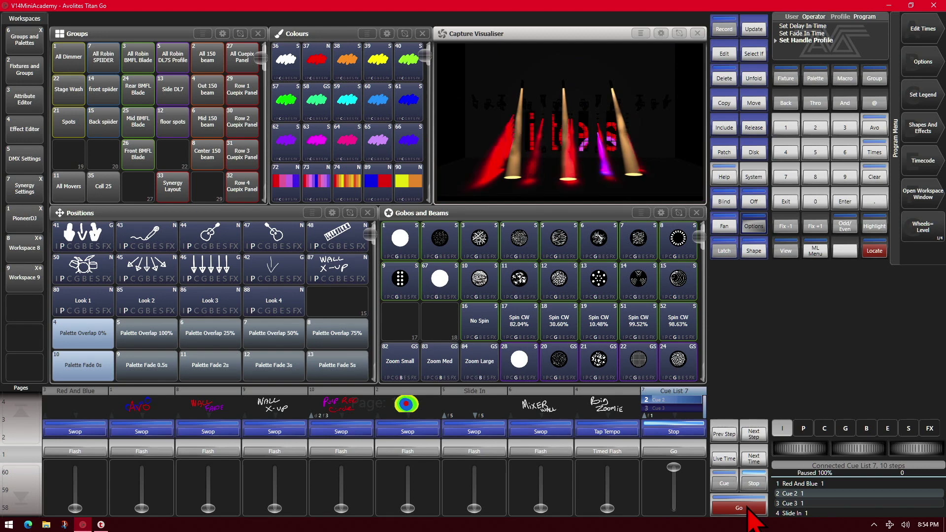
{"action": "left_click", "coordinate": [748, 511]}
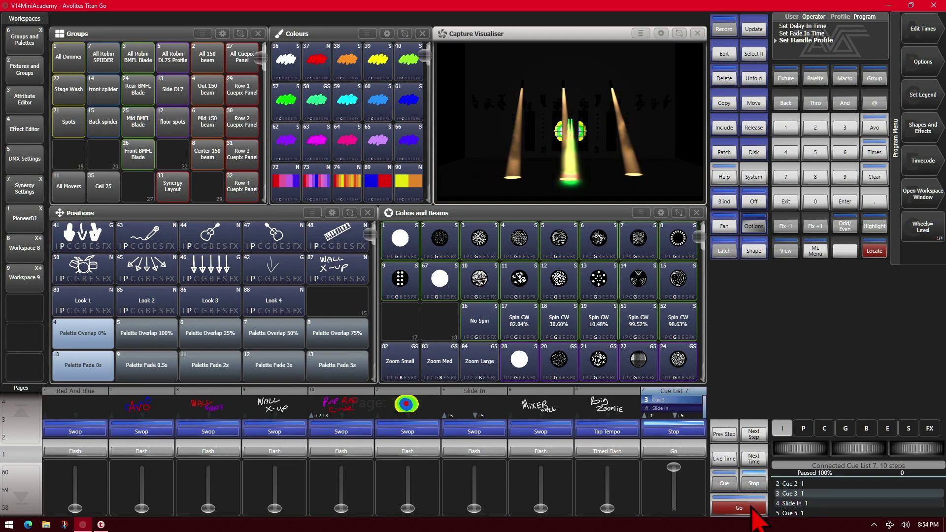
{"action": "left_click", "coordinate": [751, 509]}
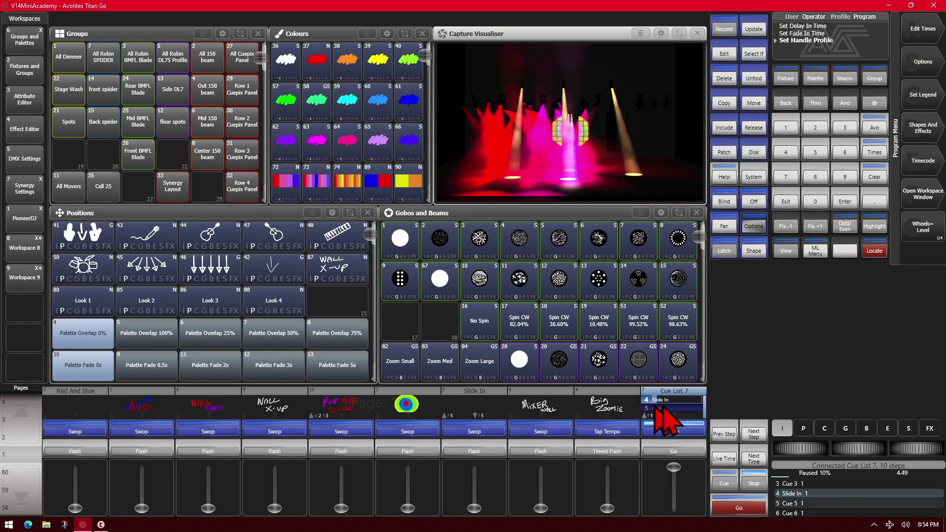
{"action": "left_click", "coordinate": [744, 509]}
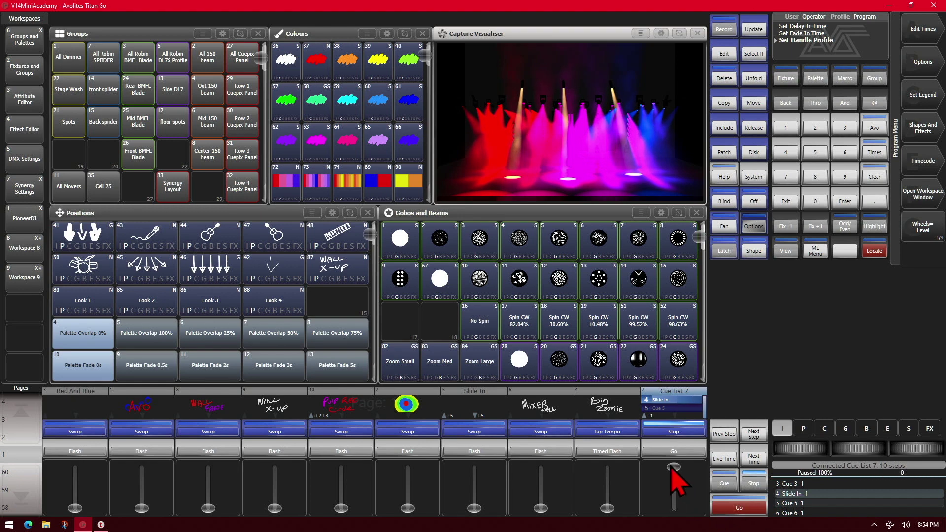
{"action": "left_click_drag", "start_coordinate": [673, 469], "coordinate": [673, 529]}
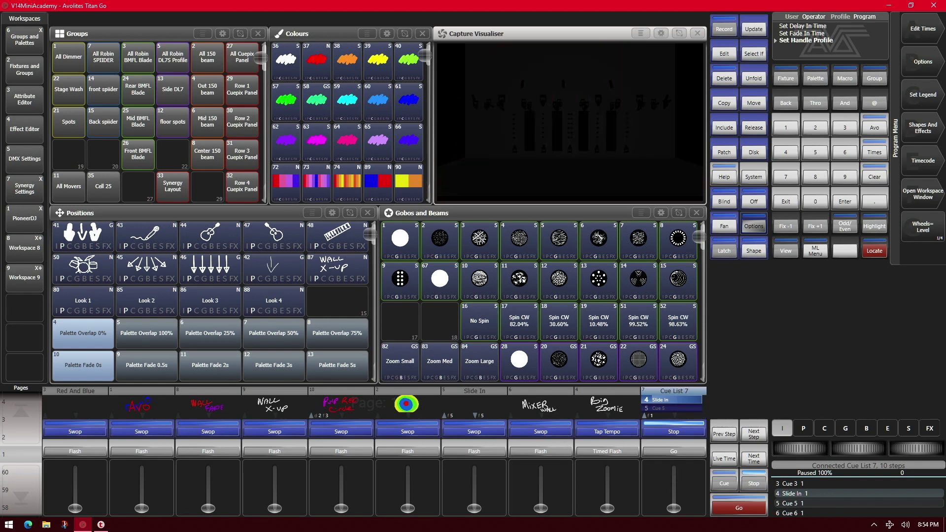